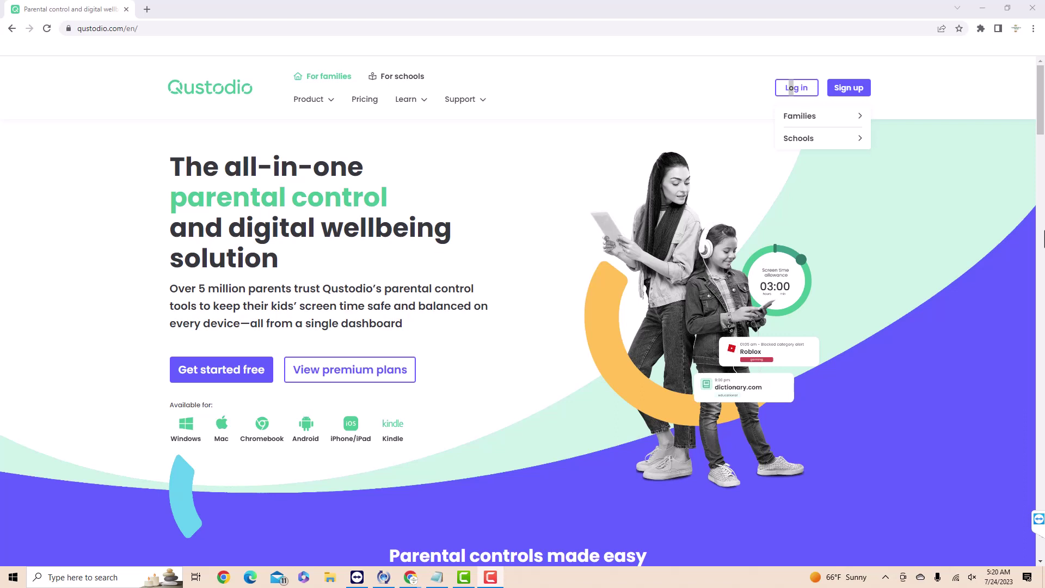
- Go to the Qustodio parent sign-in page from the Log in link
left_click(793, 88)
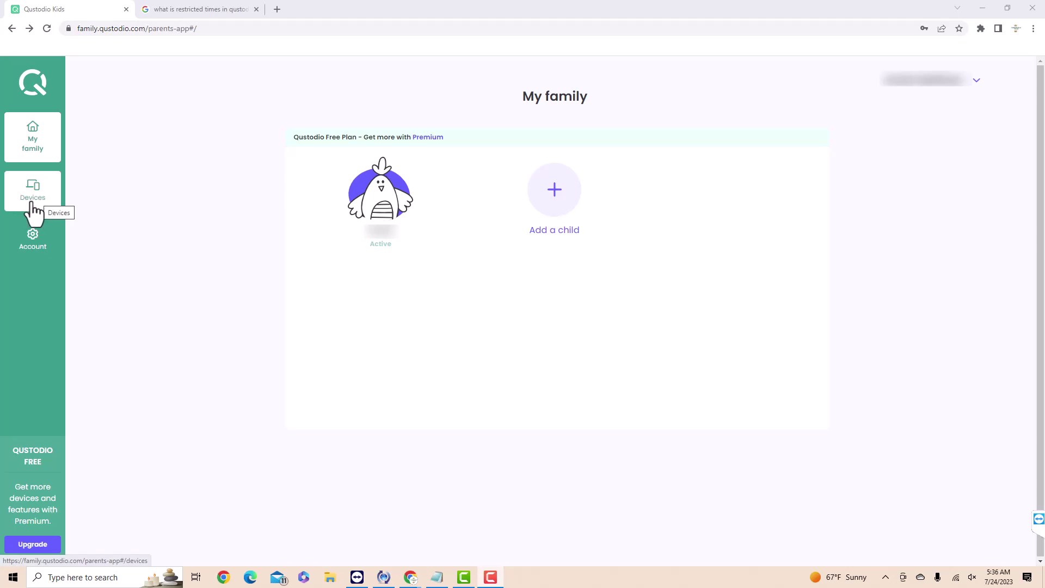
- Show the Devices page listing the family's one protected Windows device
left_click(34, 205)
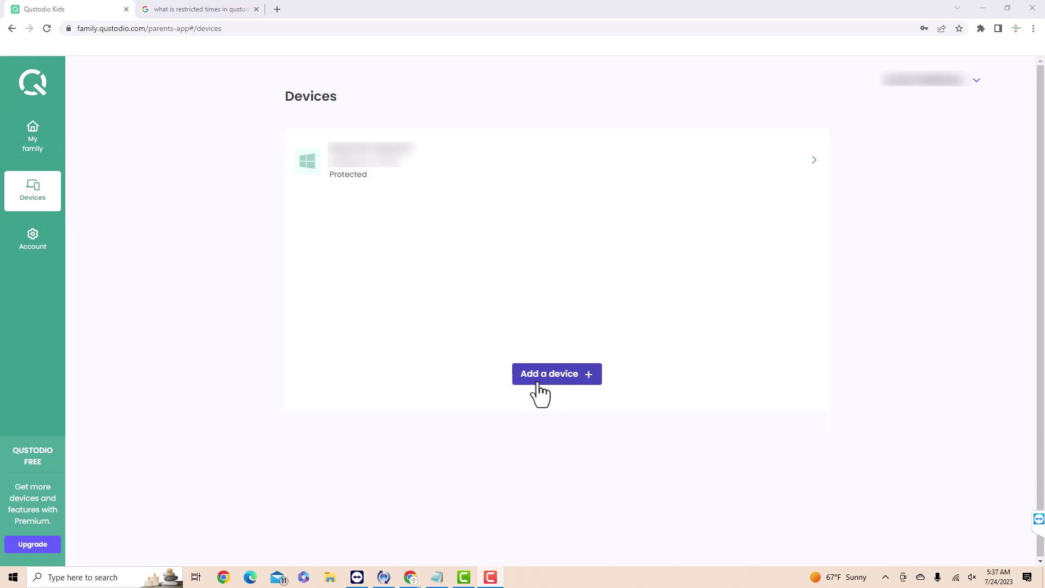
- Begin adding a device and bring up the device-type list to choose Windows
left_click(541, 384)
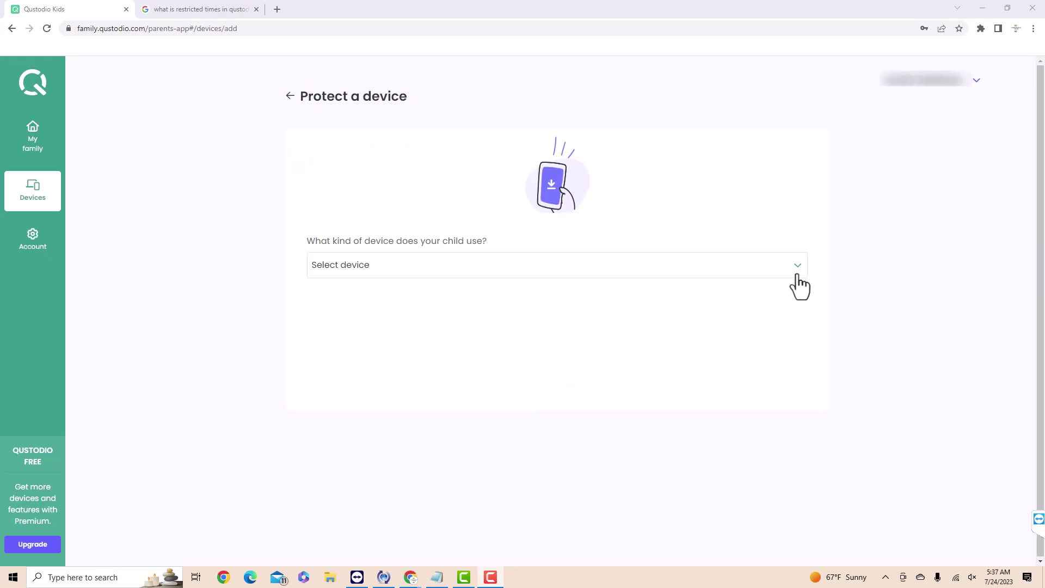
left_click(802, 276)
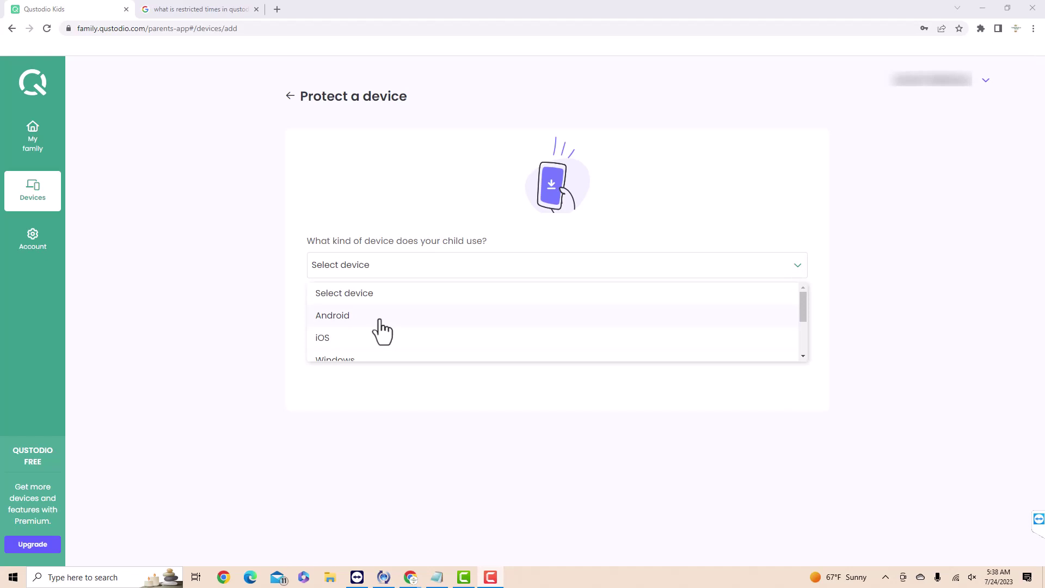
scroll(383, 330, "down", 1)
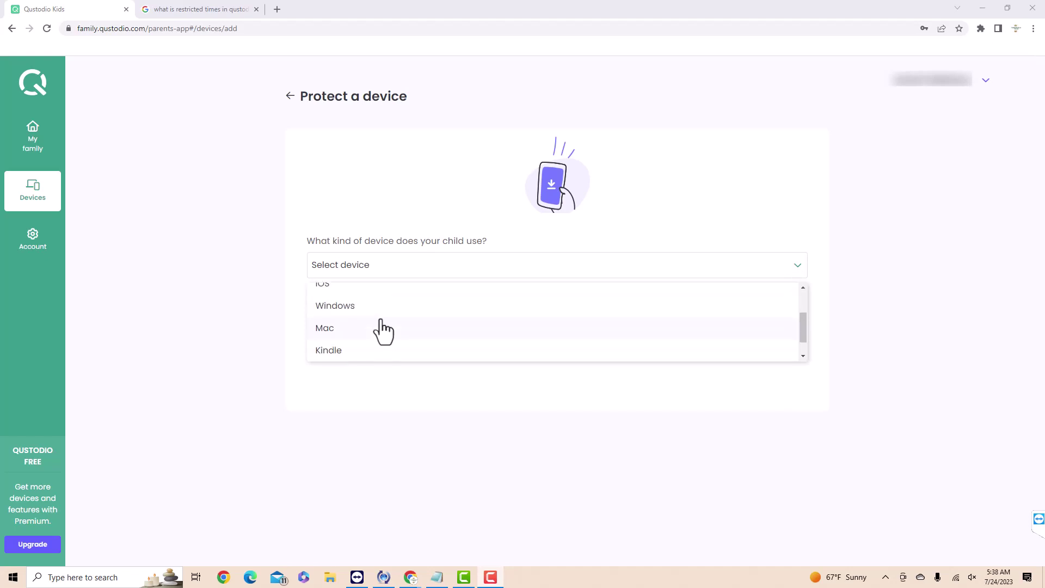
scroll(383, 330, "up", 1)
scroll(383, 330, "down", 1)
left_click(383, 306)
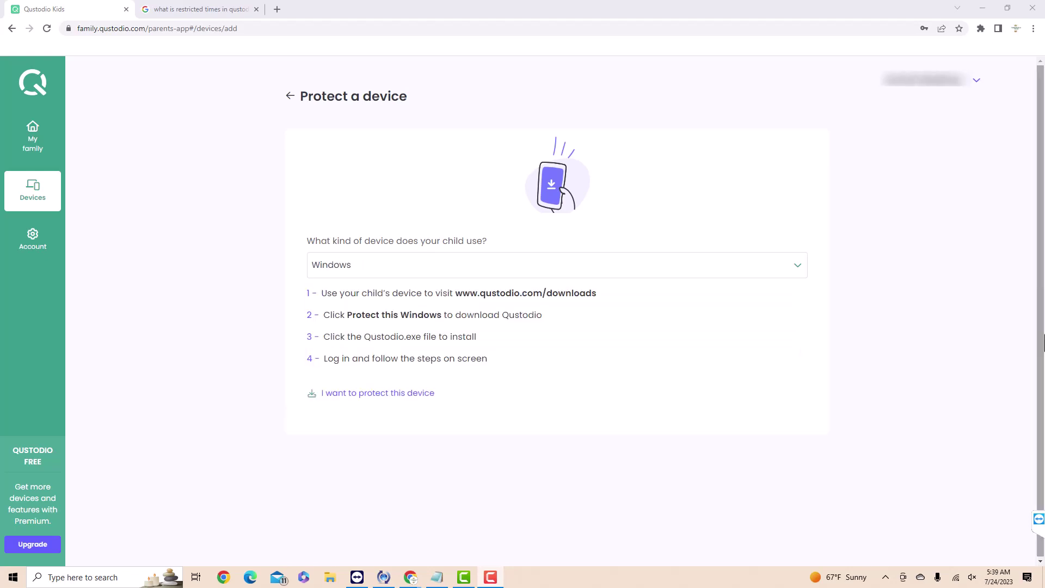